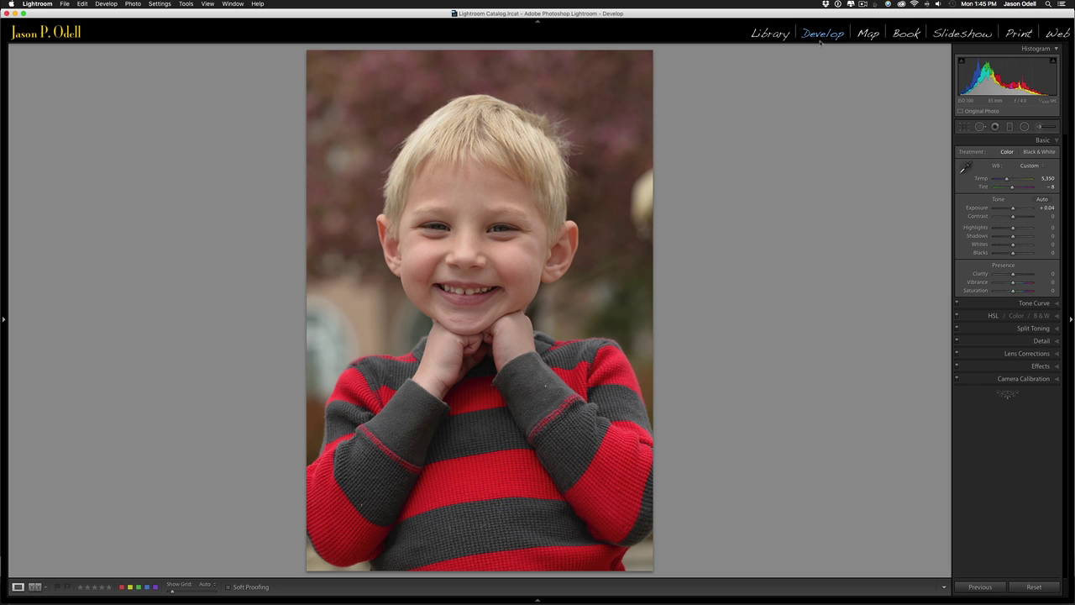
Pick the Dodge (Lighten) brush at size 17 and paint it over the boy's face and hair
left_click(1038, 128)
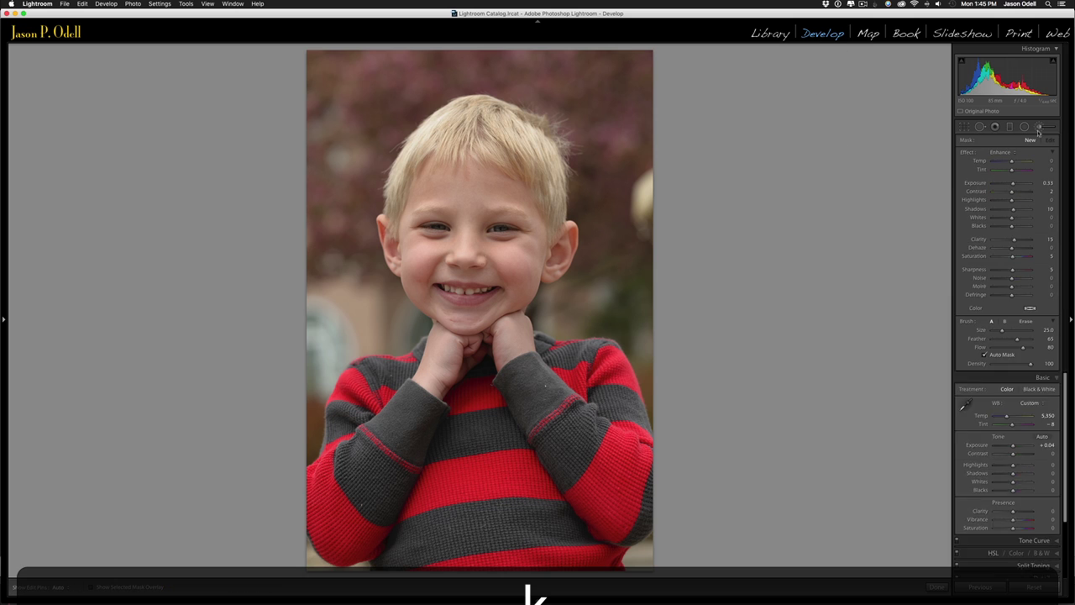
left_click(1018, 152)
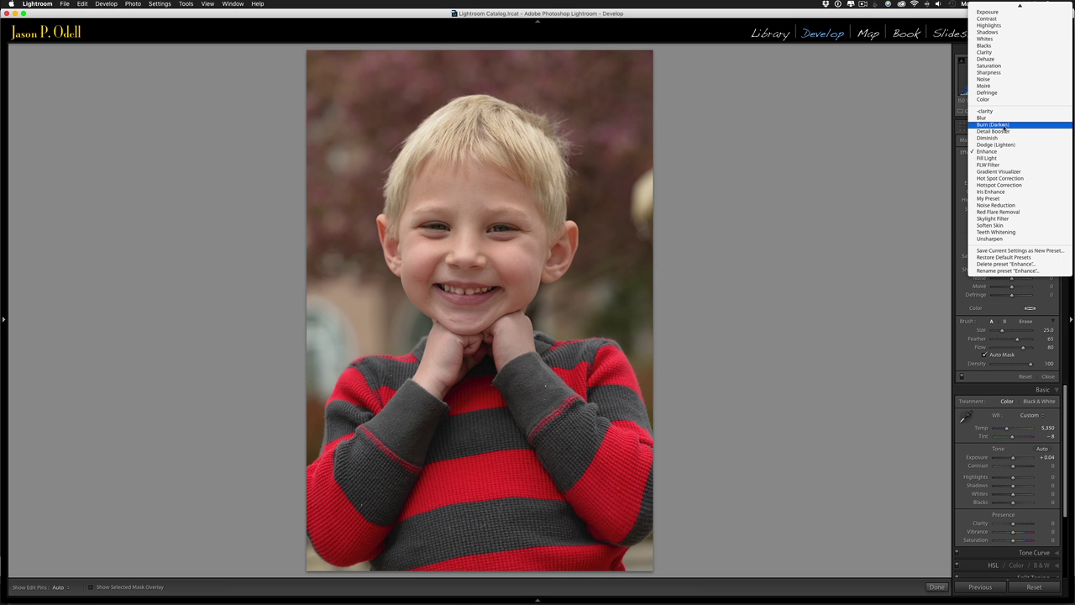
left_click(1004, 145)
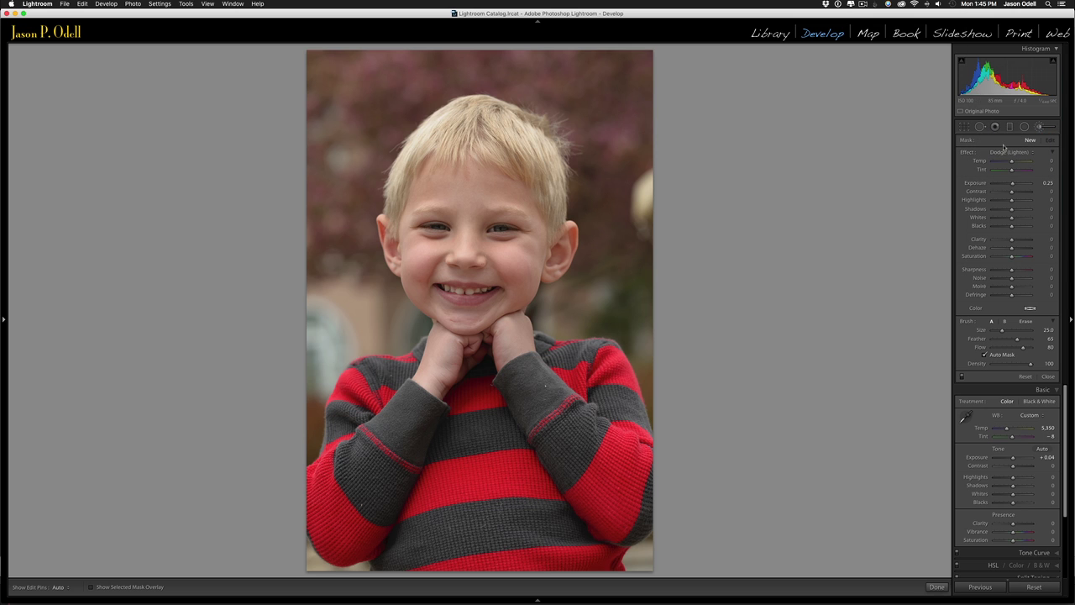
scroll(462, 196, "down", 4)
key("h")
left_click_drag(464, 294, 441, 133)
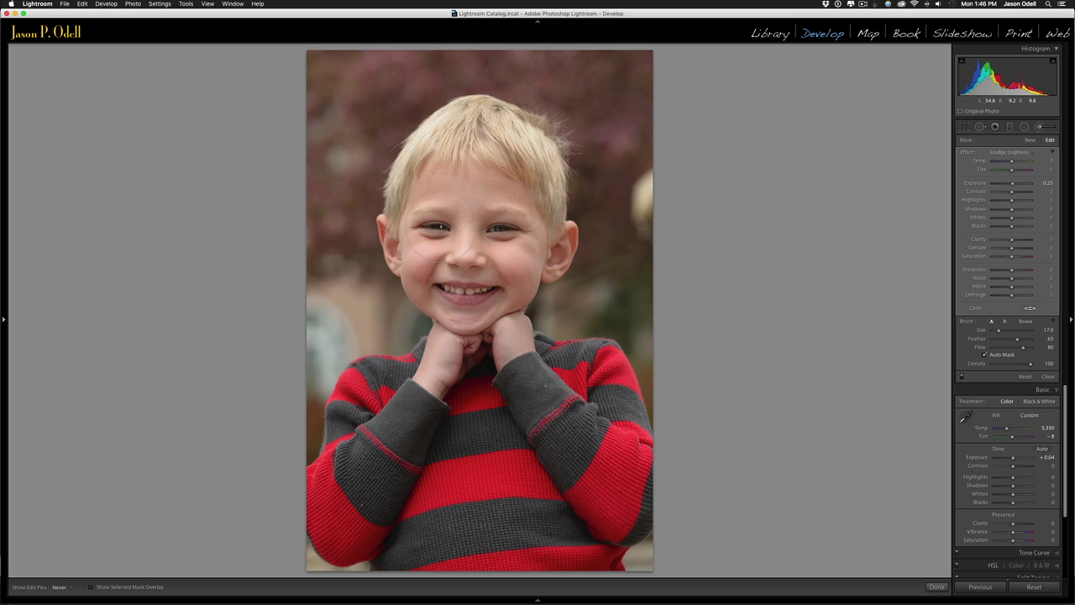
Toggle the red mask overlay and edit pins, ending with the overlay off over the dodged face
key("o")
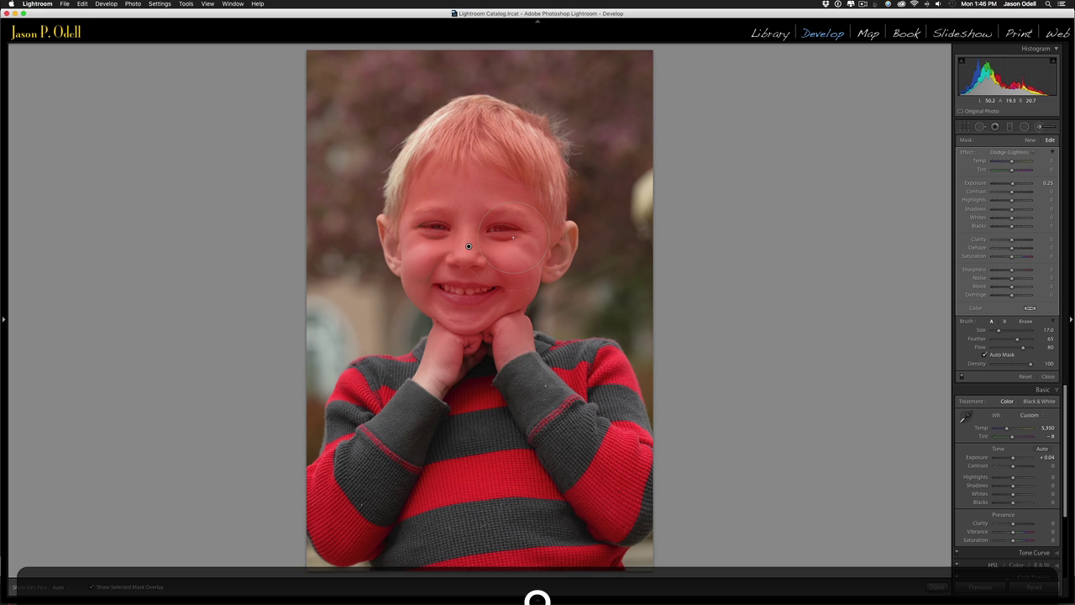
key("h")
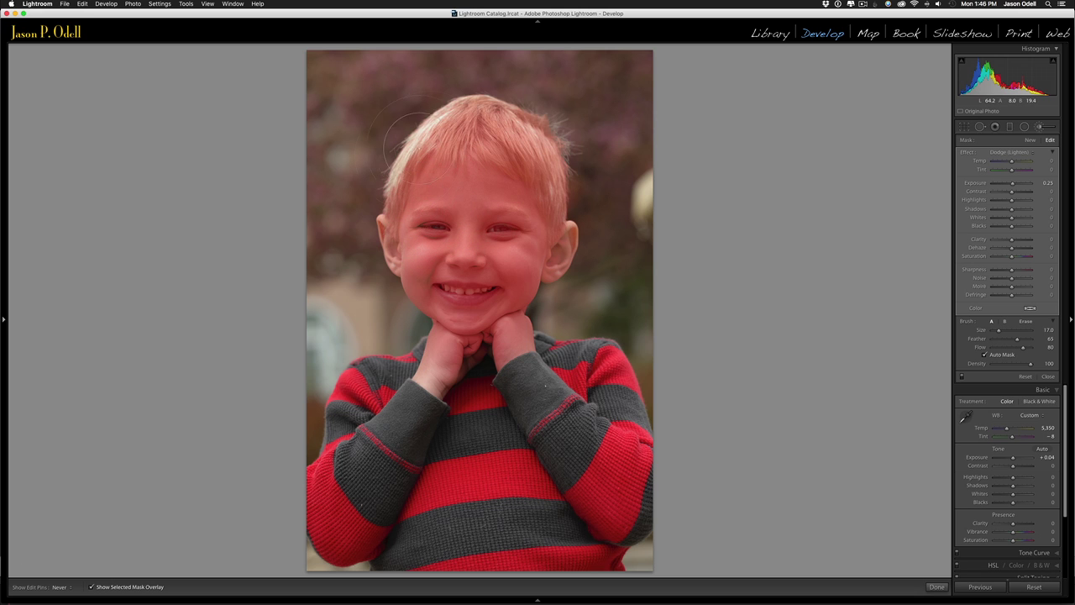
key("h")
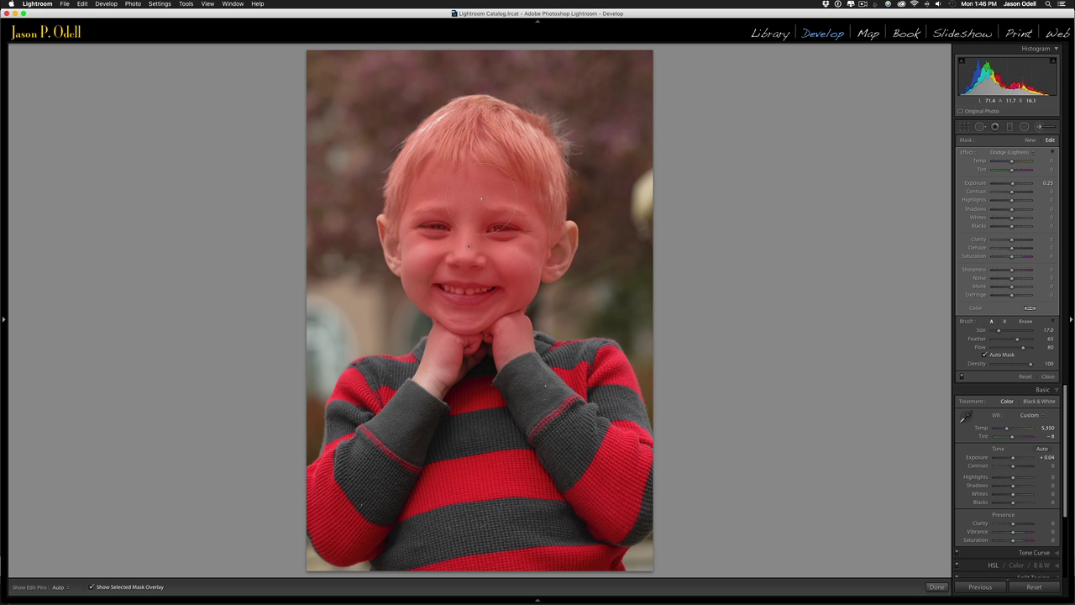
key("o")
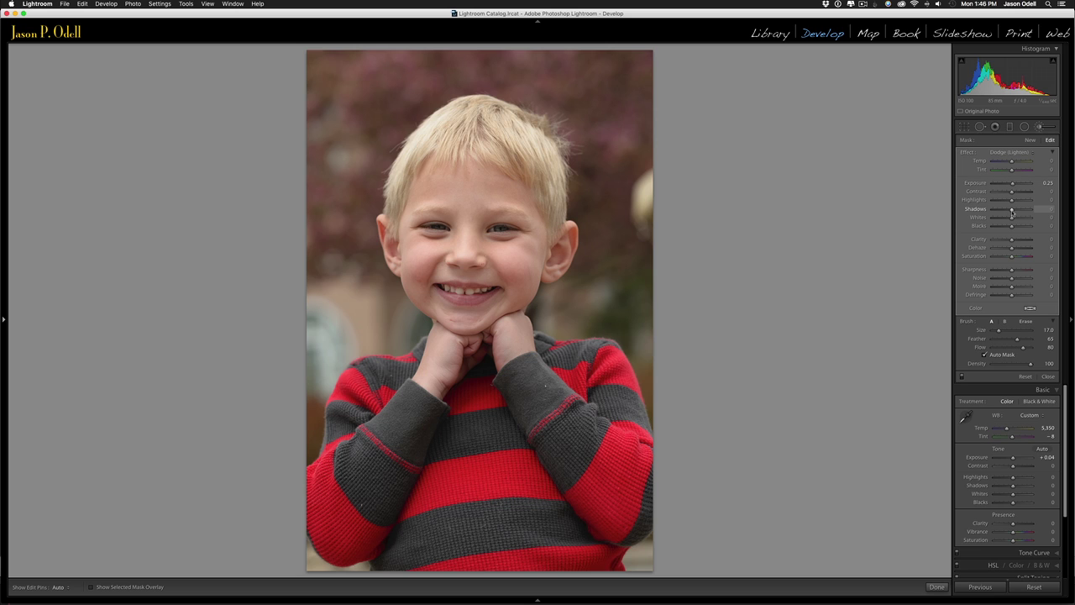
Lift the face dodge to Shadows 31 and Highlights 17, and add Sharpness 8
mouse_move(1012, 214)
left_mouse_down()
mouse_move(1022, 213)
mouse_move(1013, 219)
left_mouse_up()
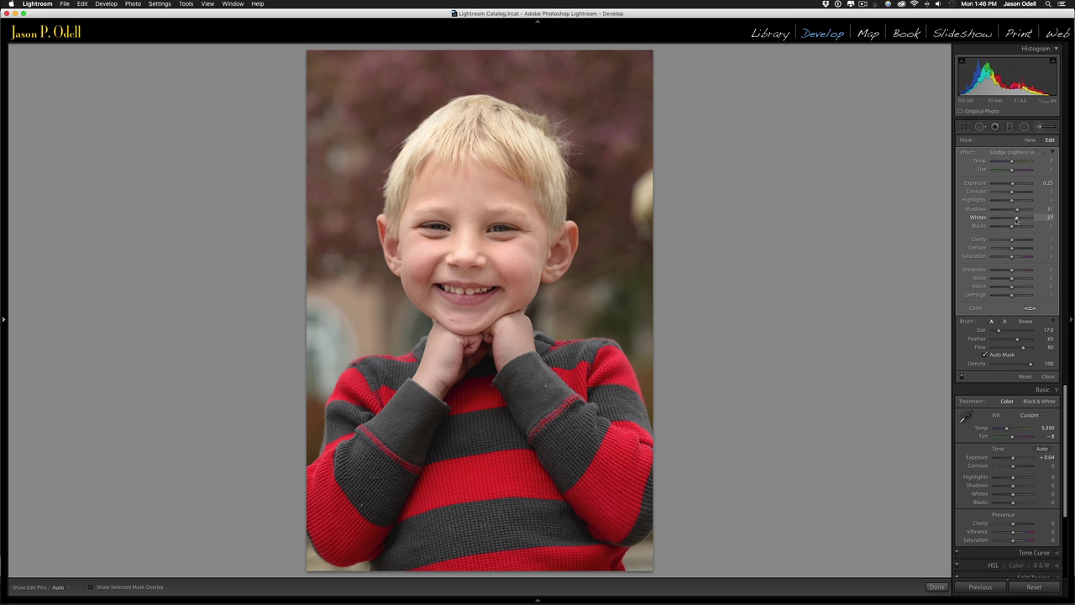
left_click_drag(1011, 200, 1016, 201)
left_click(1013, 269)
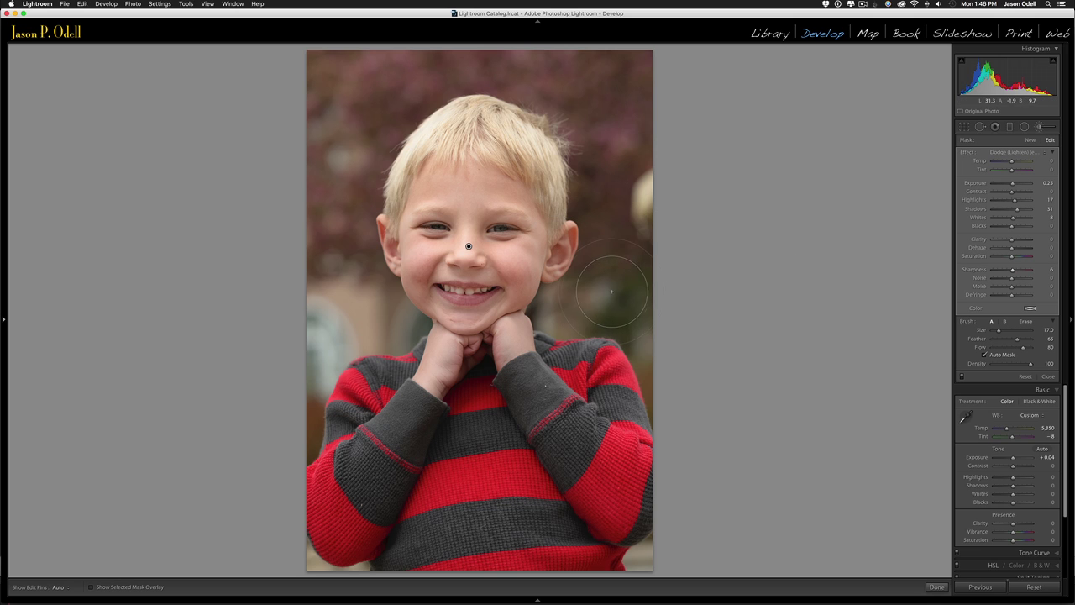
Start a new brush with the Burn (Darken) preset at −0.30 exposure and size 28
left_click(1031, 140)
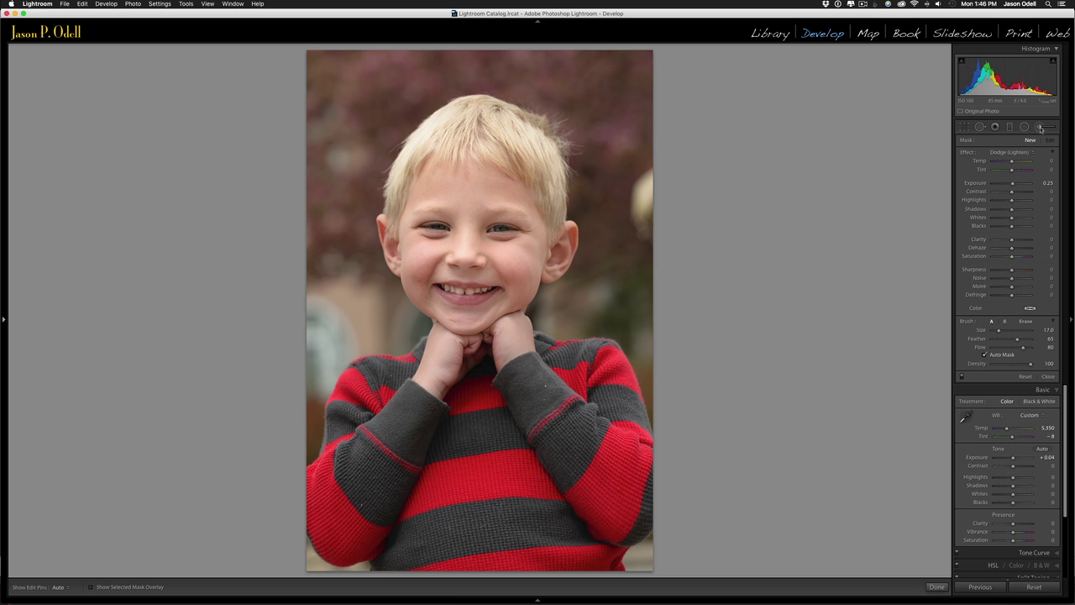
left_click(1005, 153)
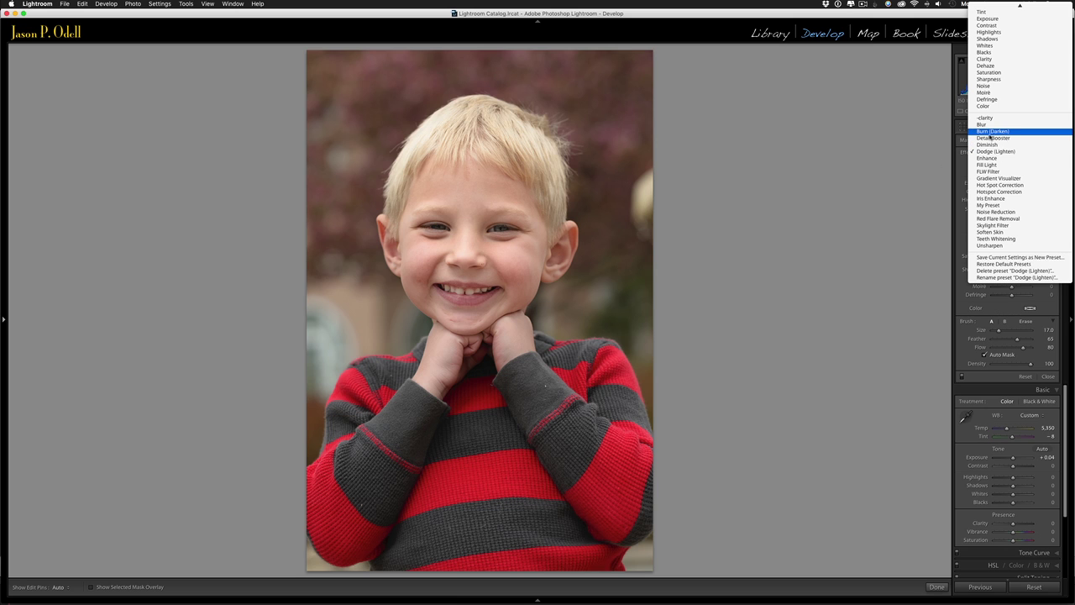
left_click(994, 133)
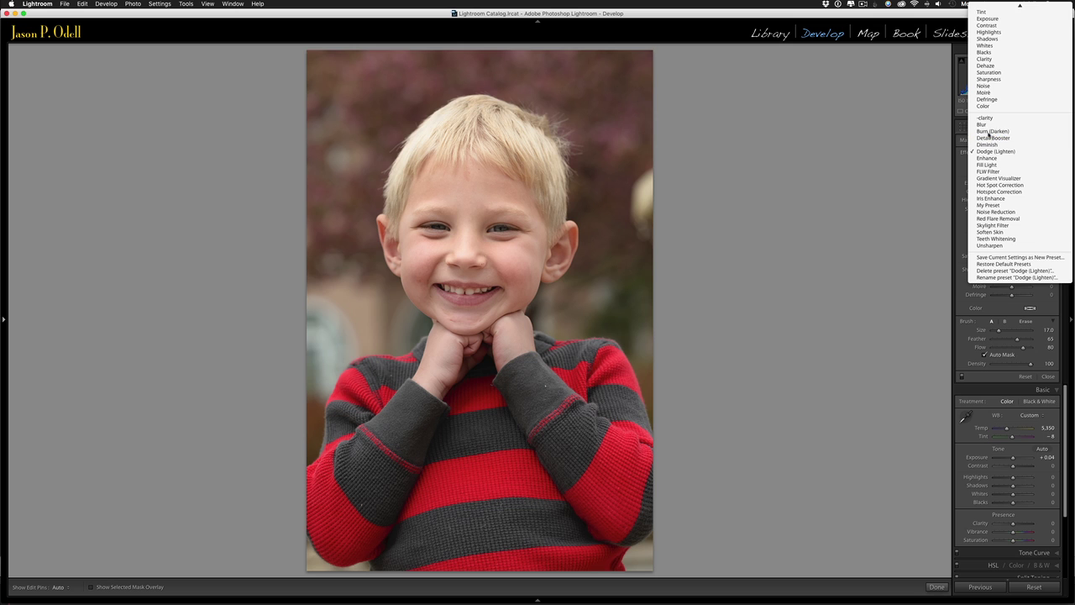
scroll(617, 226, "up", 1)
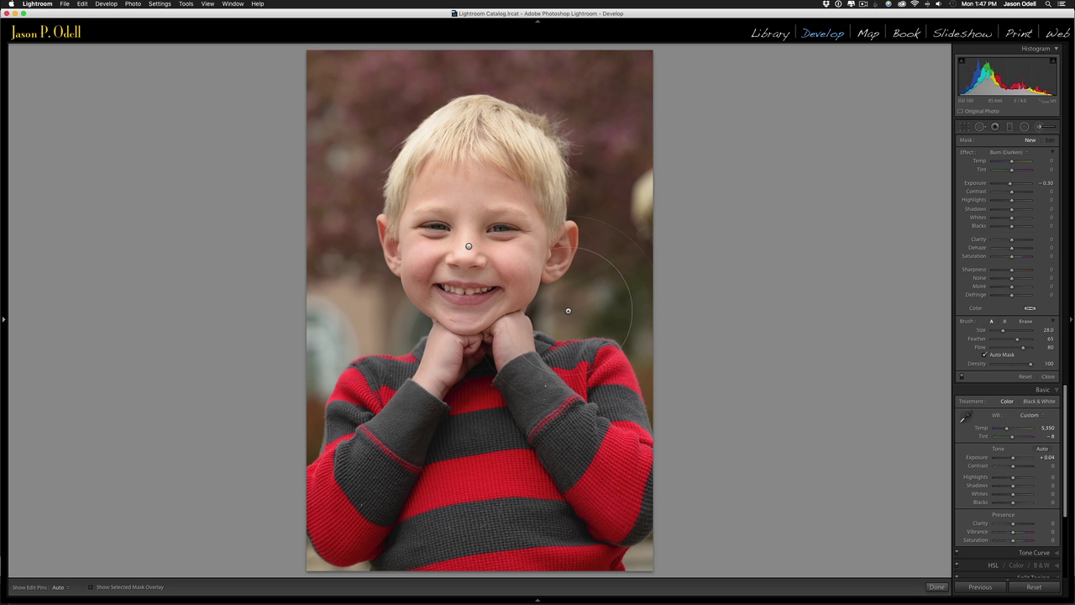
Paint the Burn brush over the background on the photo's left, shrinking the brush to size 15
key("h")
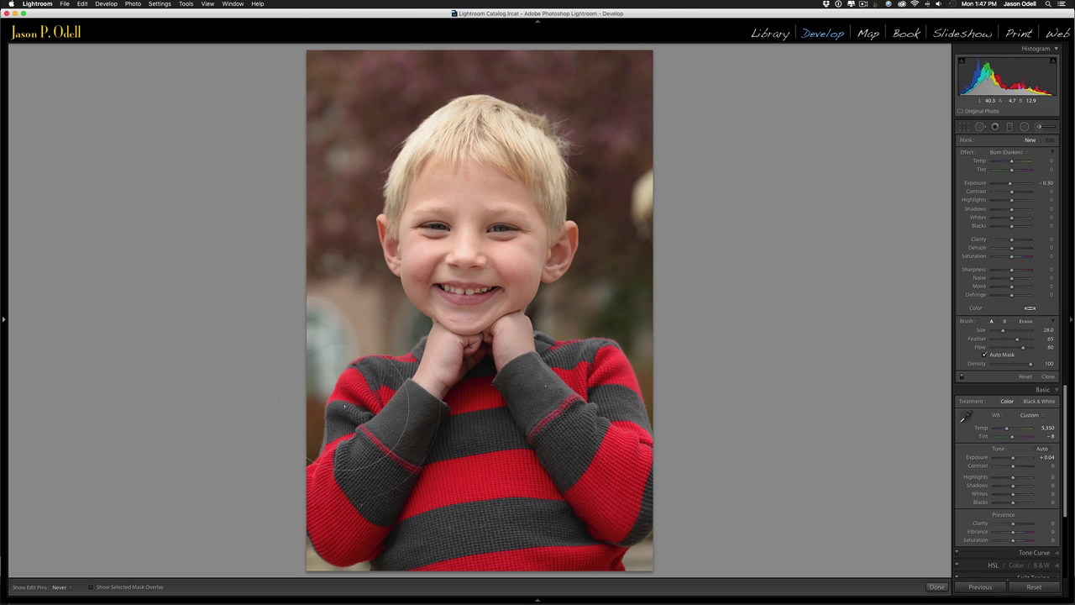
left_click_drag(304, 361, 377, 327)
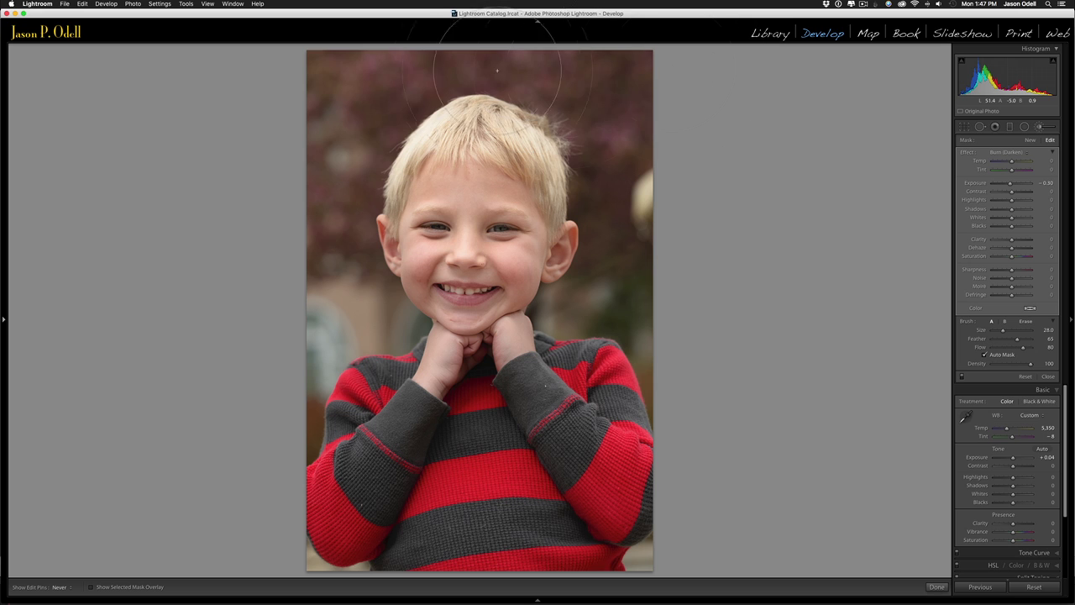
key("bracketleft")
key("bracketleft")
key("bracketleft")
key("h")
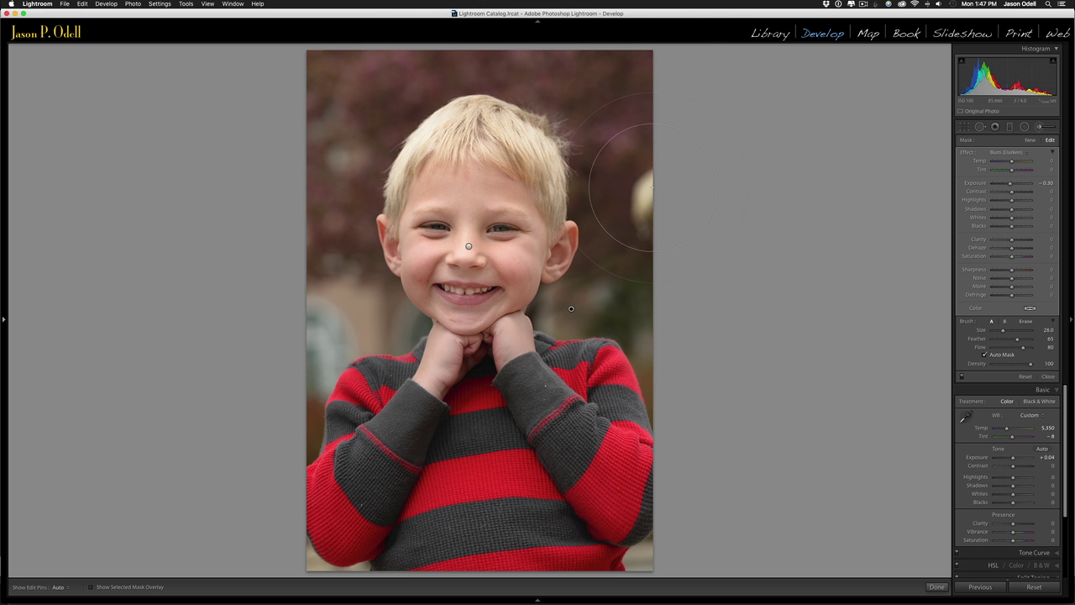
key("h")
key("h")
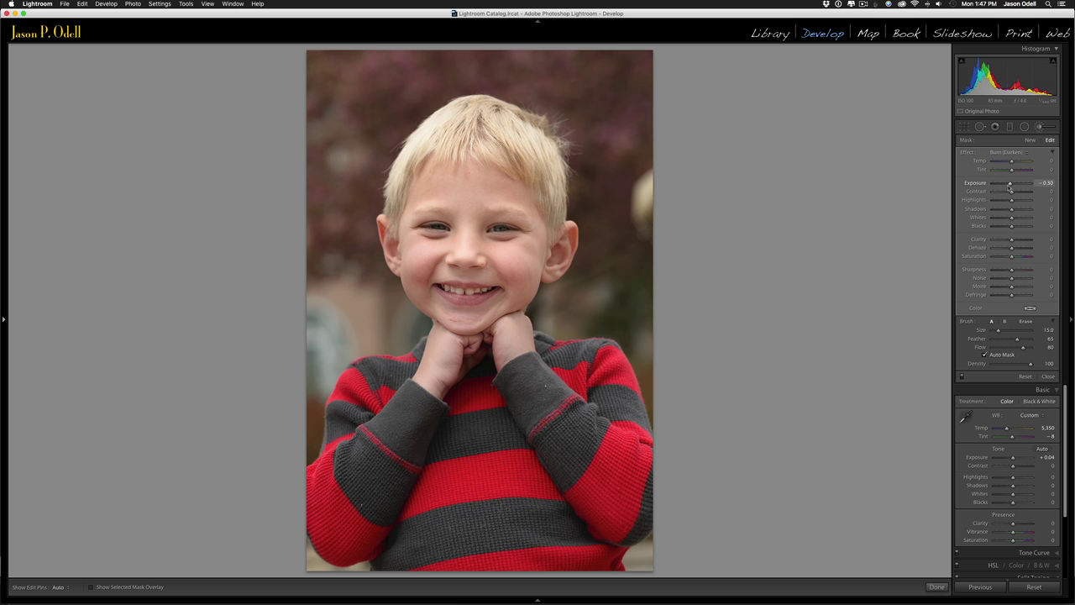
Set the background burn to exposure −0.58, Saturation −8 and Contrast −17
left_click_drag(1011, 187, 1010, 191)
left_click_drag(1013, 256, 1011, 258)
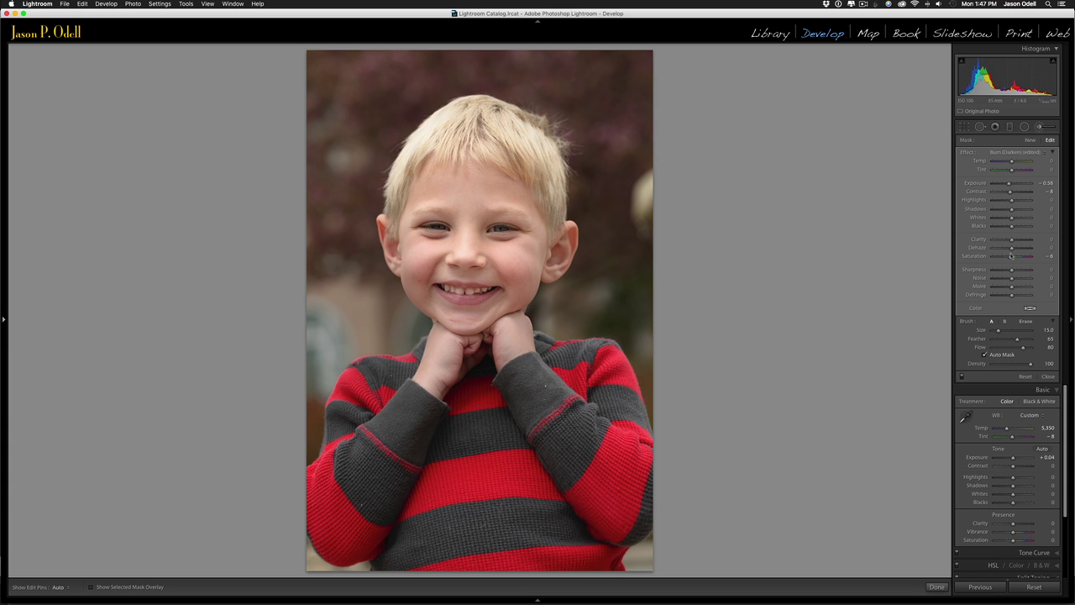
left_click_drag(1012, 192, 1011, 194)
left_click(961, 376)
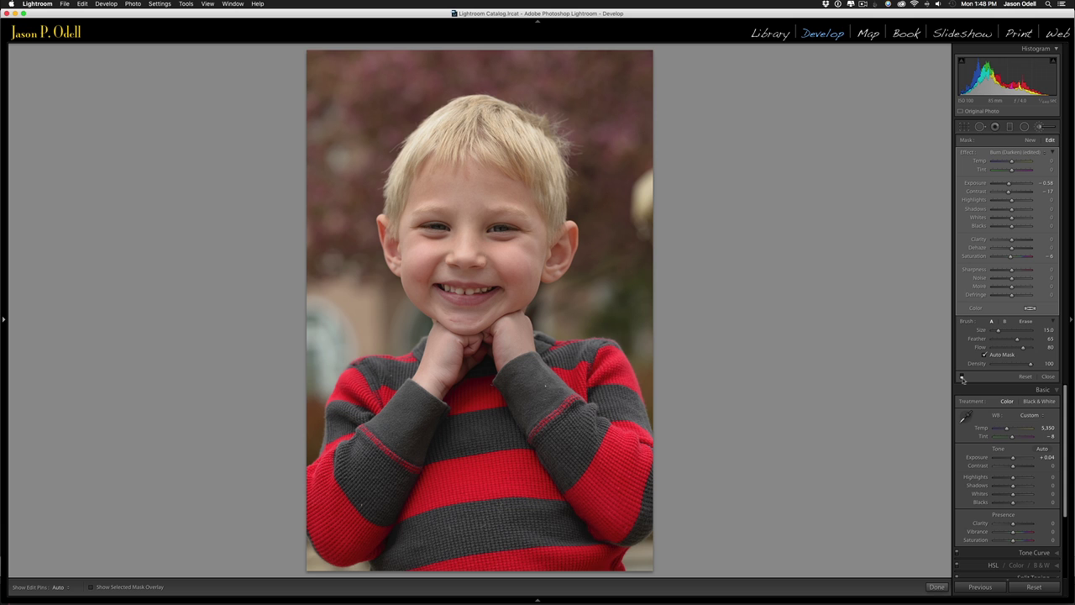
left_click(962, 376)
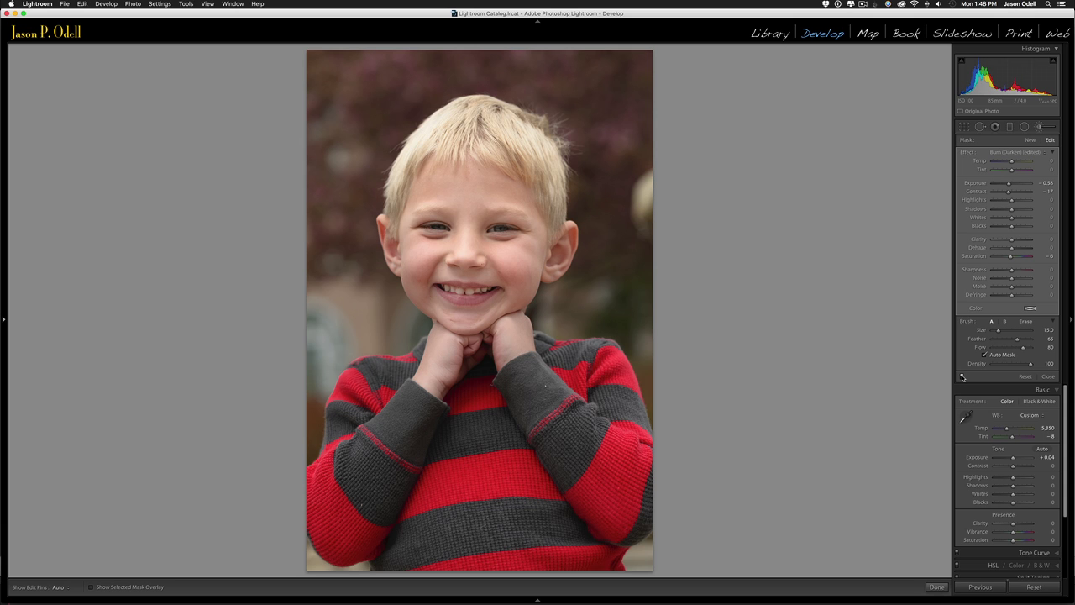
left_click(963, 376)
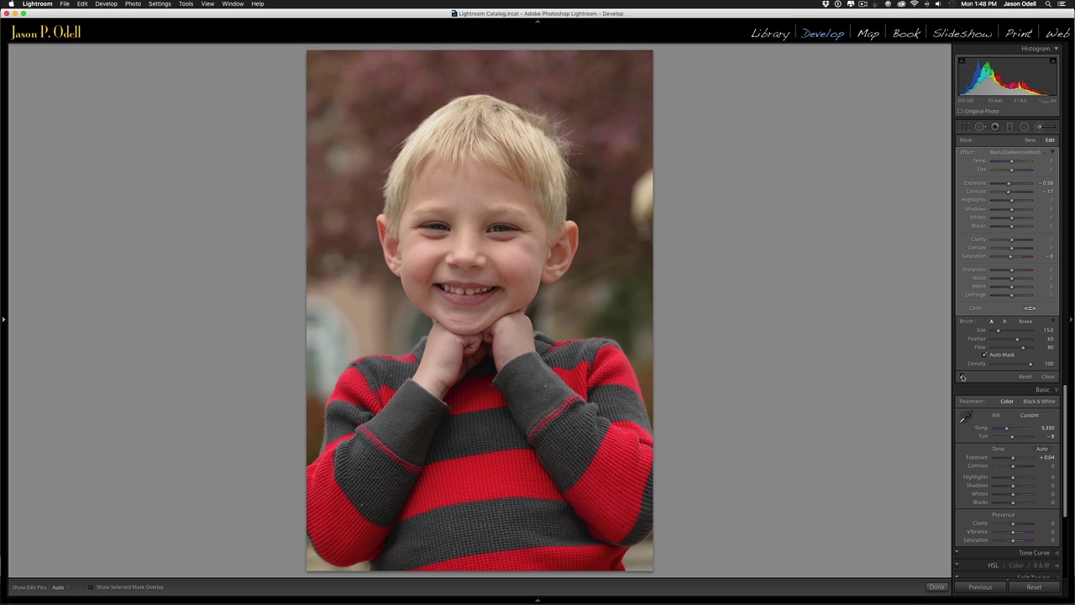
left_click(962, 377)
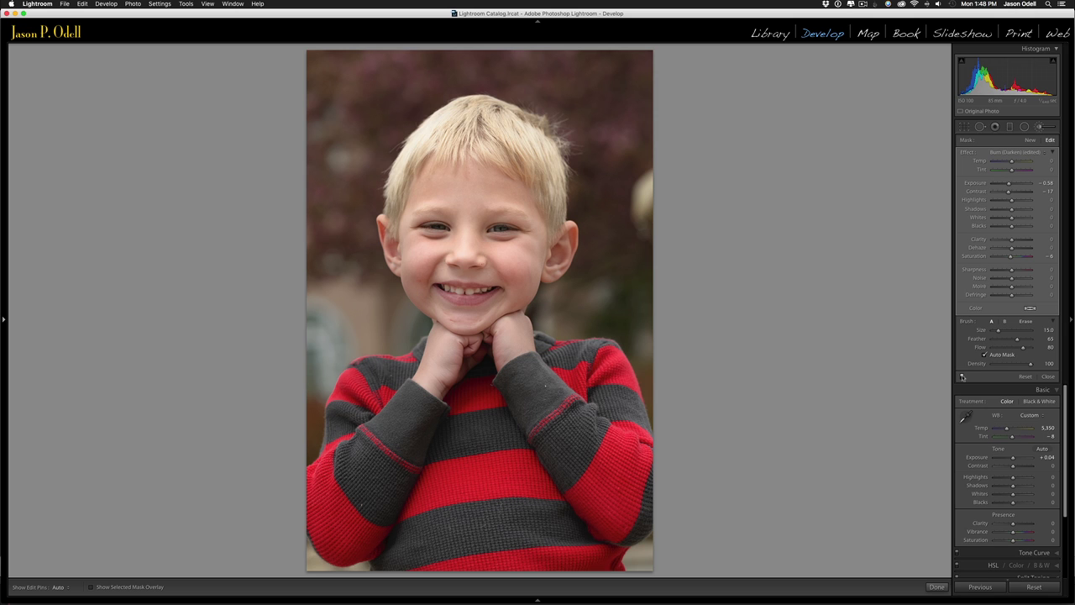